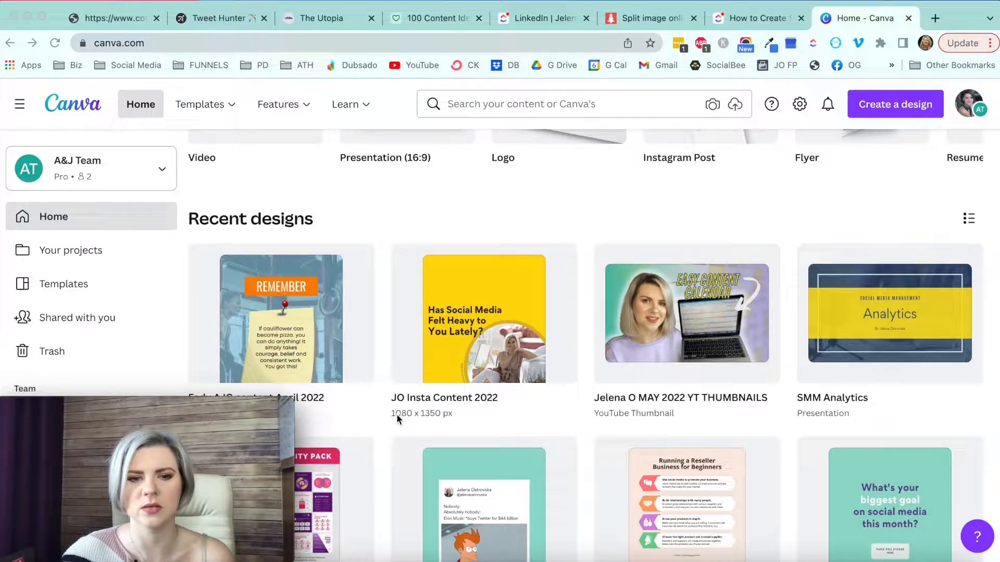
Create a new custom-size design 5400 px wide and 1350 px high.
left_click(901, 106)
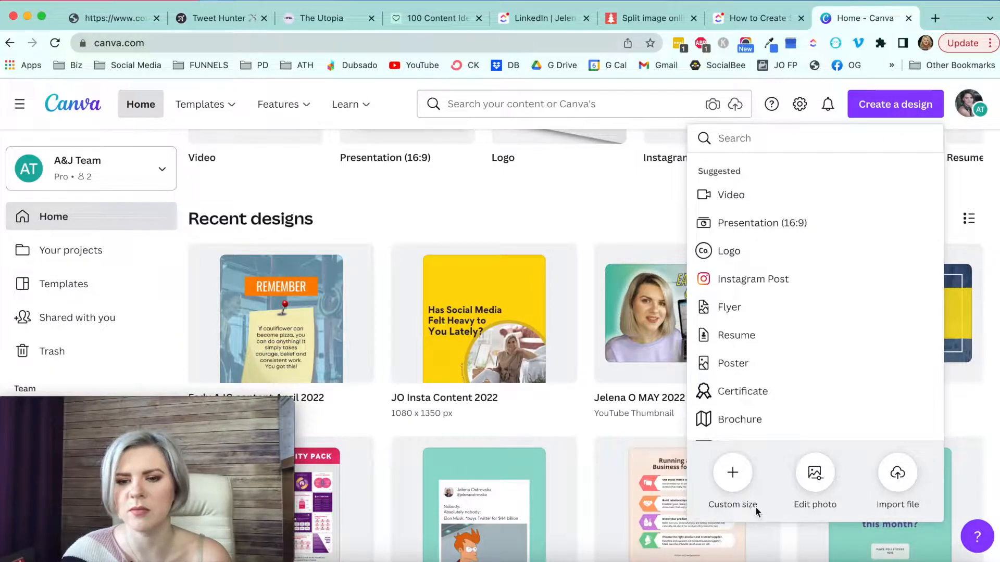
left_click(732, 474)
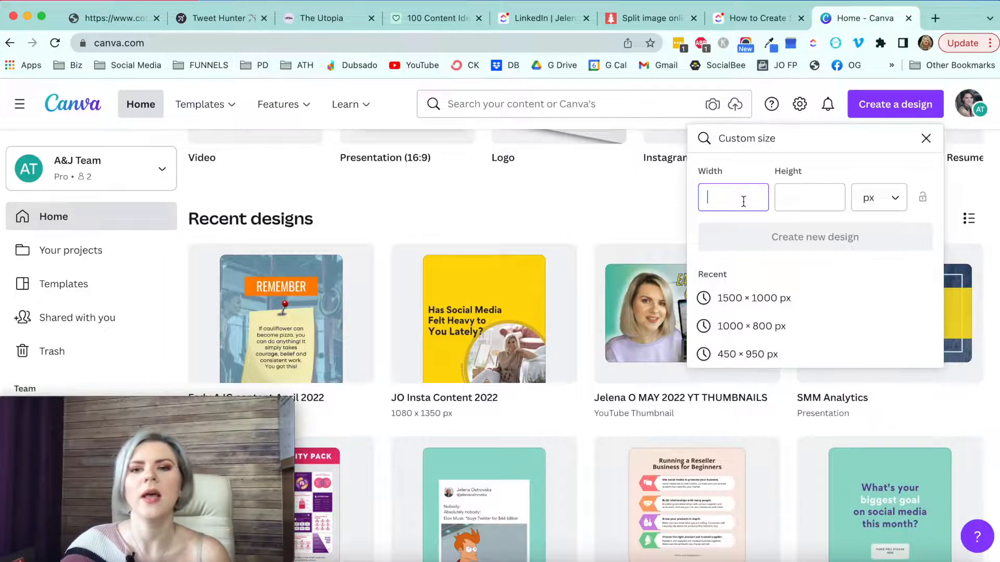
left_click(807, 201)
type("1350")
left_click(712, 198)
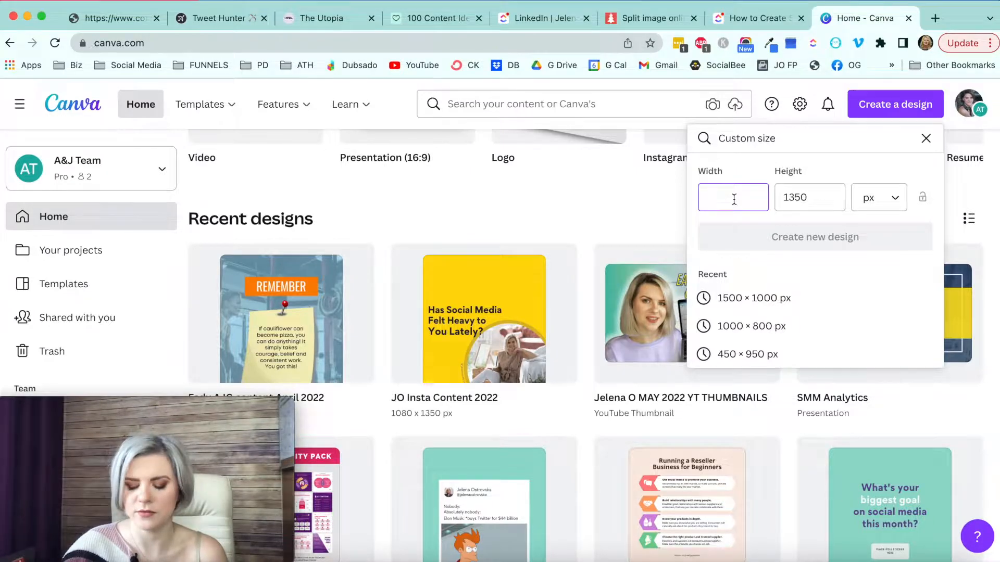
type("540")
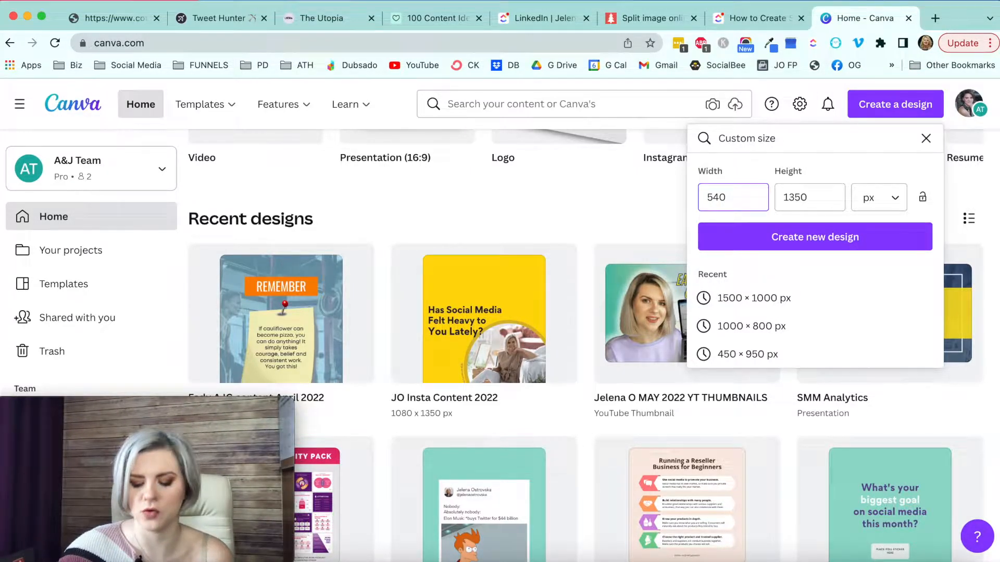
left_click(837, 242)
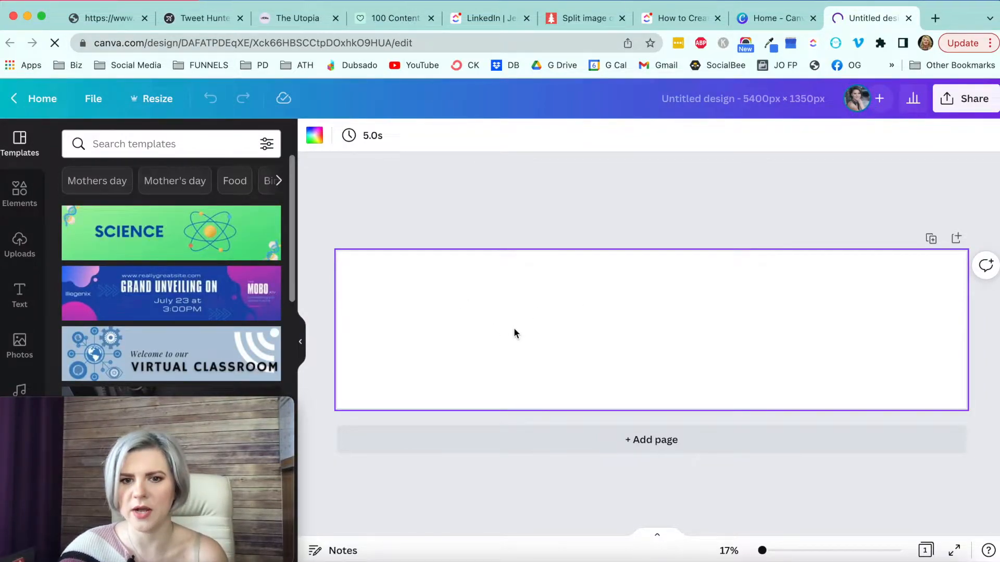
Add a full-height vertical line at the page centre and place one duplicate on each side of it as slide dividers.
key("l")
left_click_drag(640, 362, 734, 341)
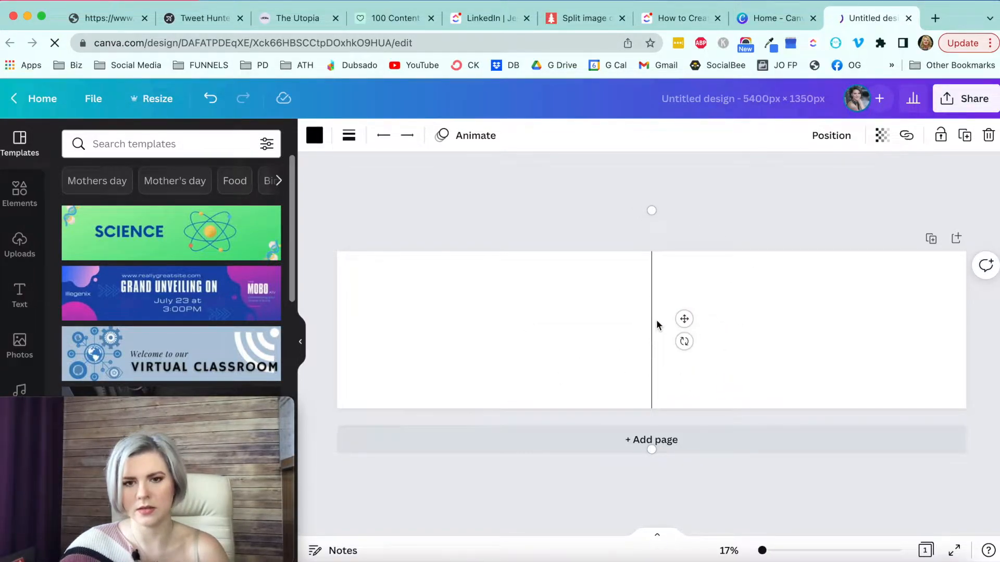
key("super+d")
left_click_drag(654, 346, 499, 350)
key("super+d")
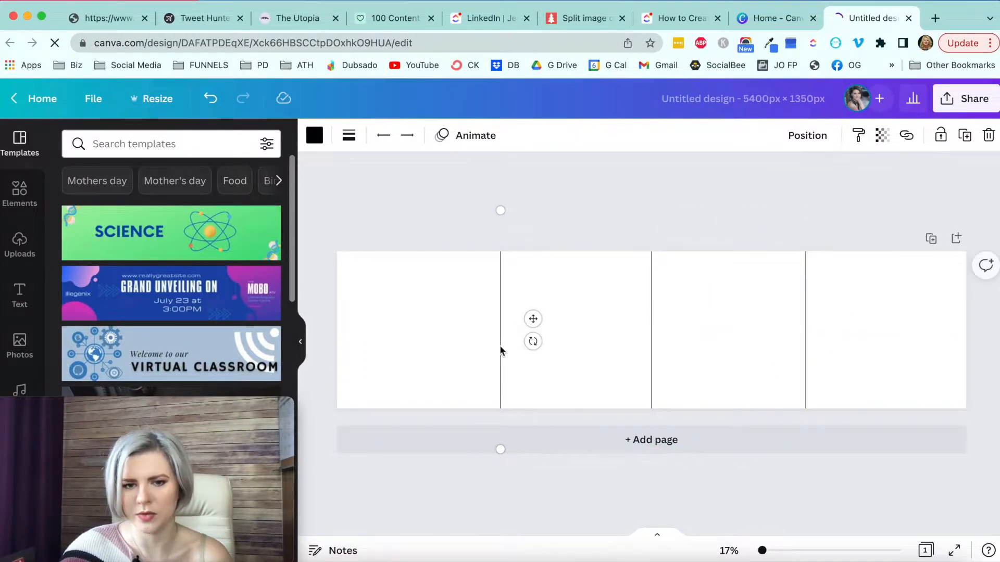
Duplicate the leftmost divider line and place the copy farther left as a fourth divider.
left_click(735, 351)
left_click_drag(855, 342, 462, 345)
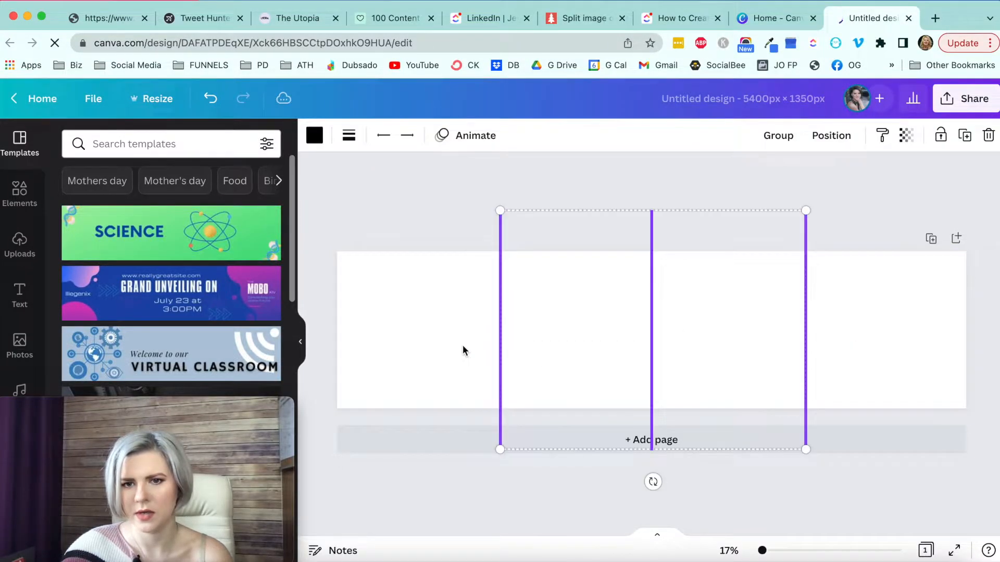
left_click(921, 333)
left_click_drag(828, 339, 481, 333)
left_click(529, 330)
left_click(499, 329)
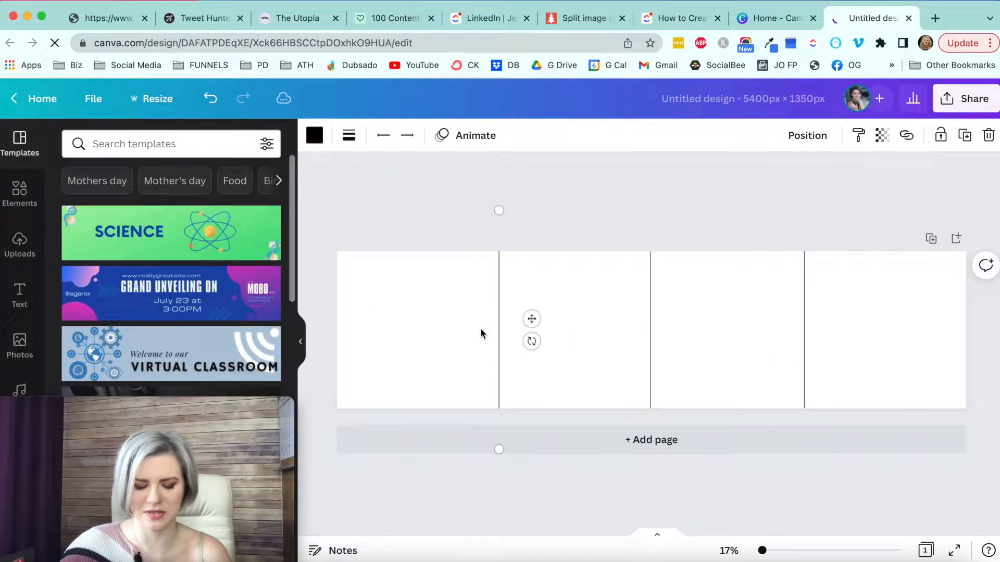
left_click_drag(502, 341, 428, 339)
Select all four divider lines and space them evenly with Tidy up.
left_click(472, 340)
left_click_drag(364, 296, 940, 339)
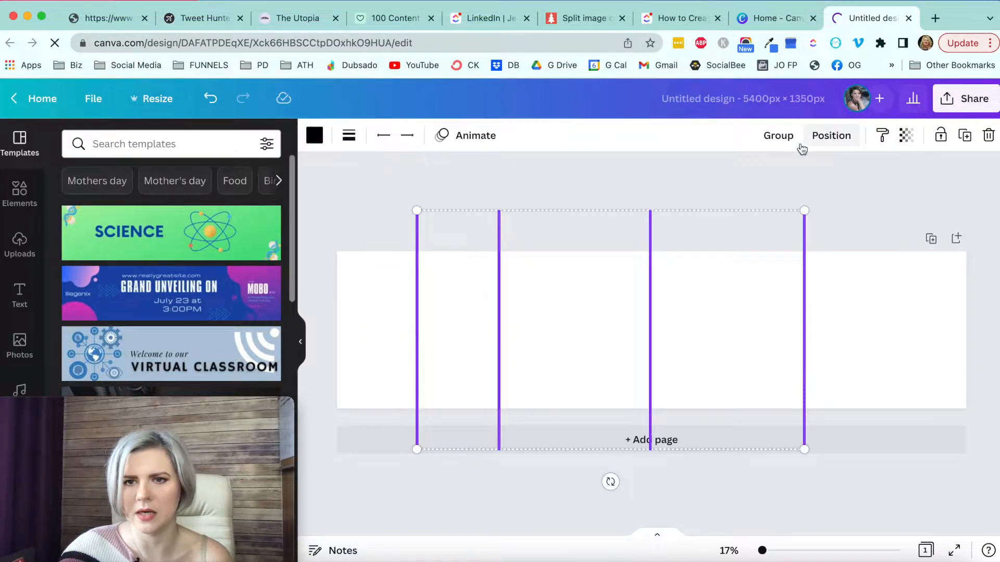
left_click(831, 136)
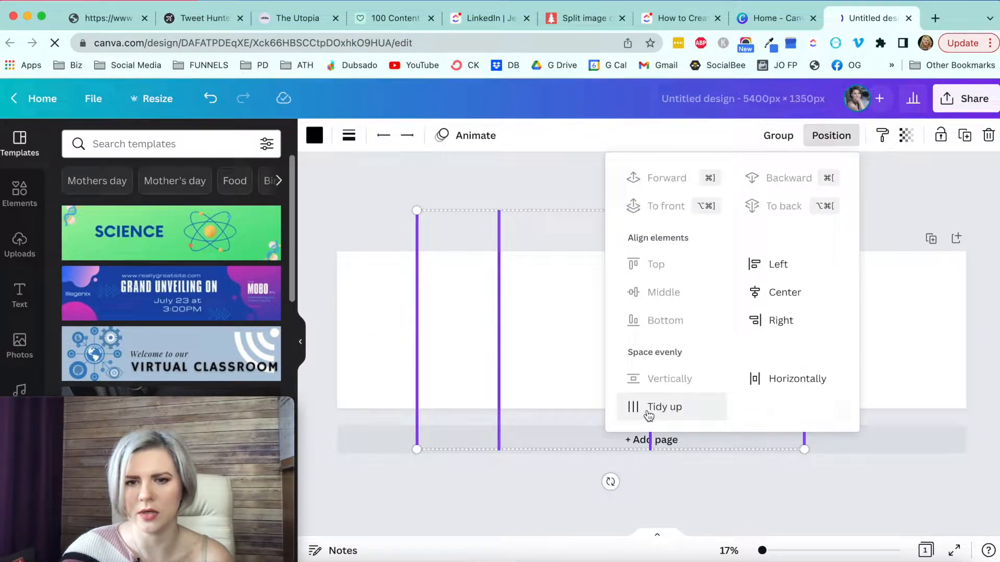
left_click(654, 409)
left_click(386, 359)
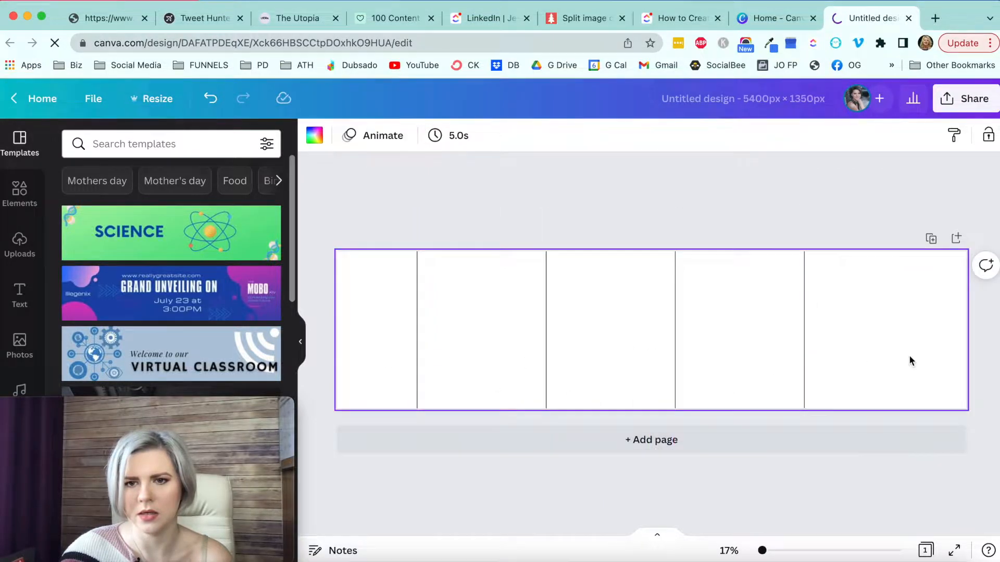
Move the four divider lines together so they are centred on the page, and lock them in place.
left_click_drag(902, 353, 491, 344)
left_click(391, 201)
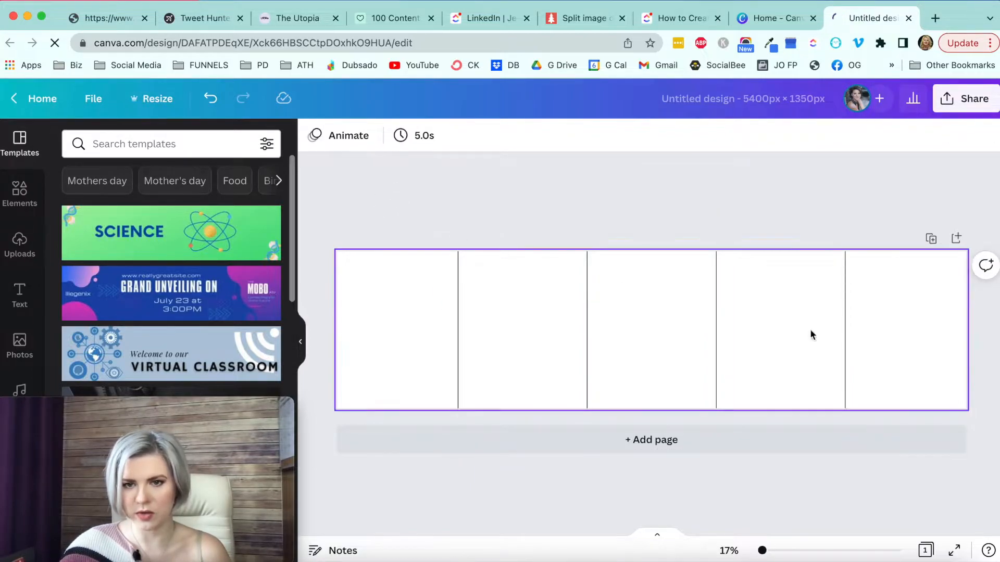
left_click_drag(911, 343, 424, 326)
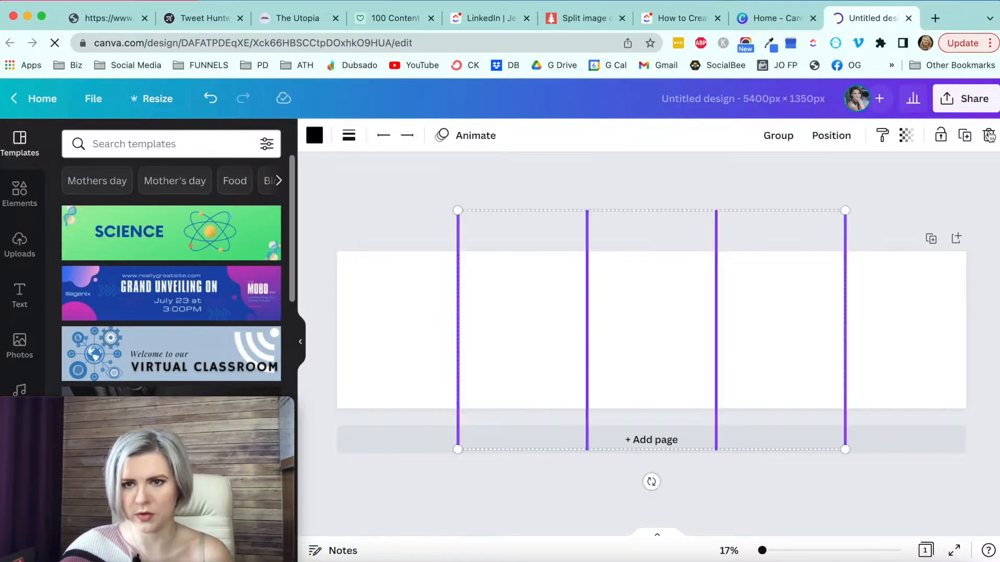
left_click(940, 136)
left_click(593, 187)
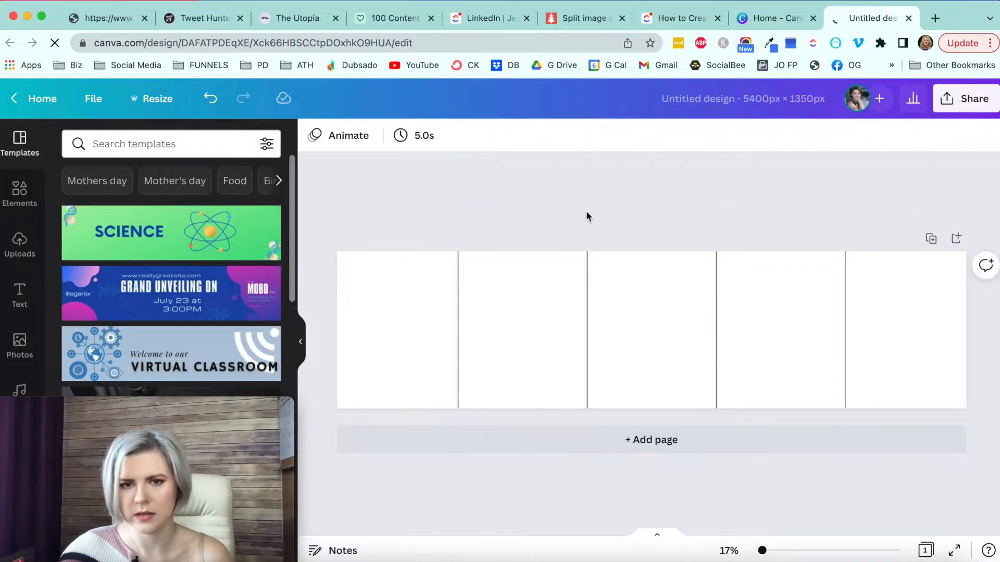
Set the page background to the yellow-orange colour from the brand palette.
left_click(375, 301)
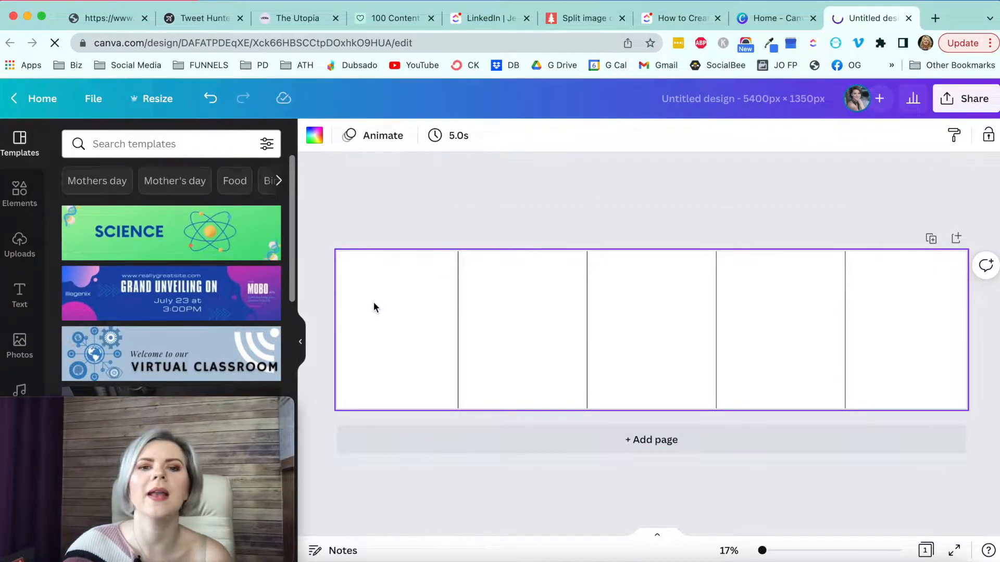
left_click(313, 135)
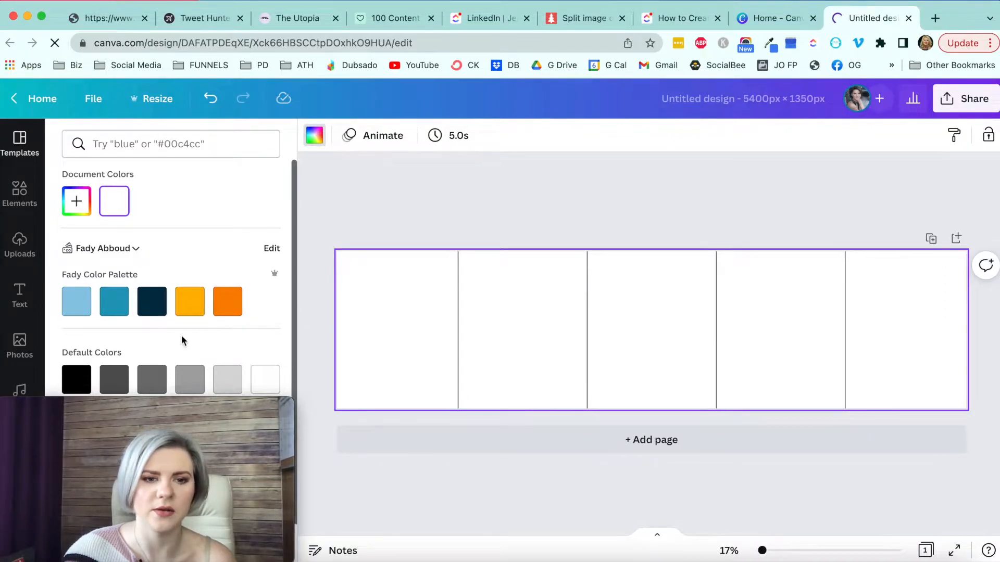
left_click(190, 304)
left_click(487, 229)
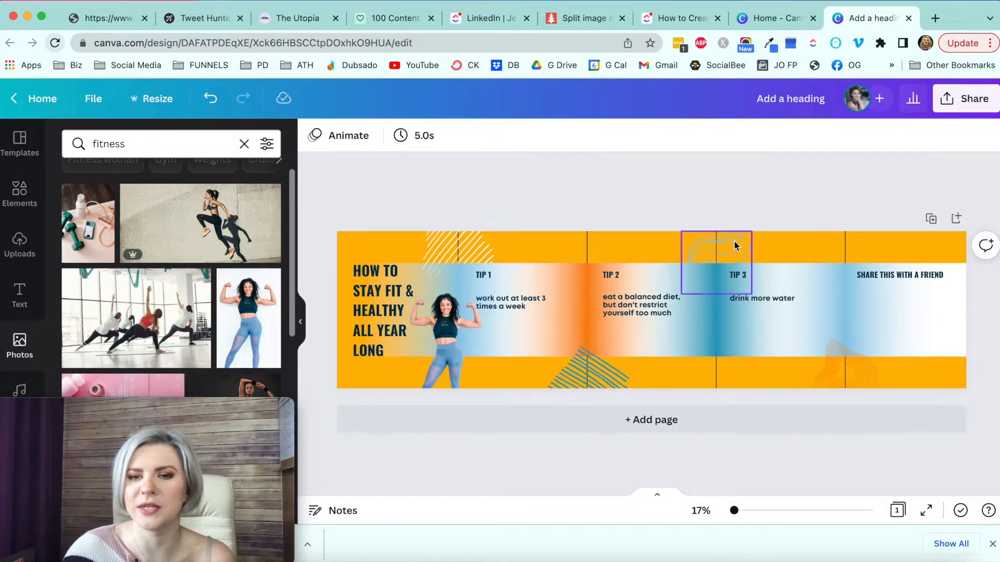
left_click(844, 246)
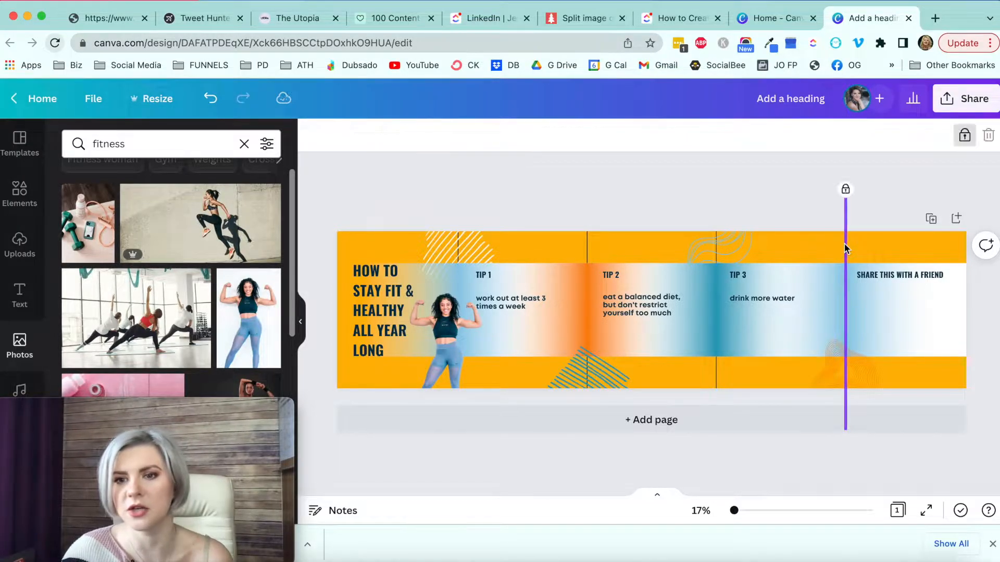
left_click(870, 216)
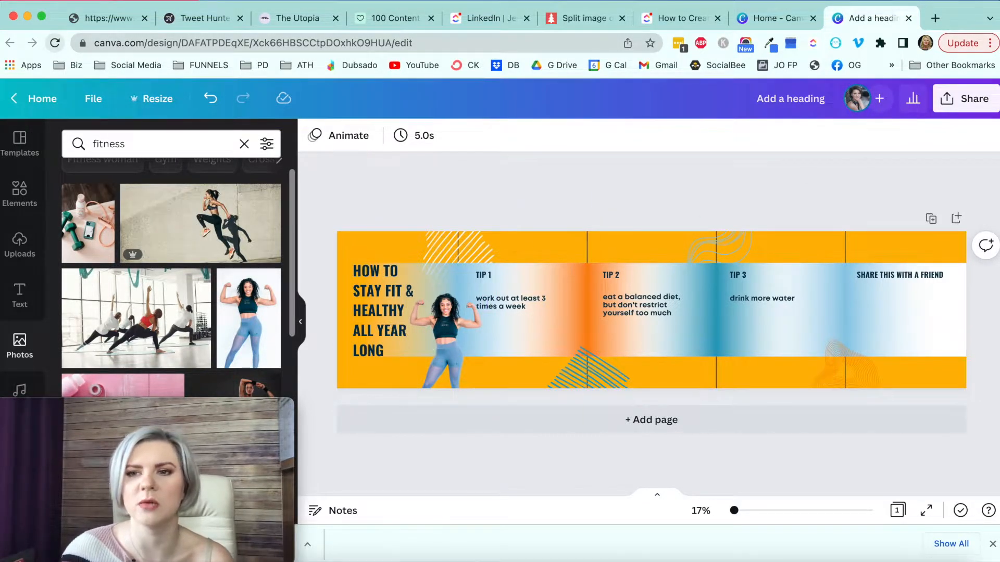
Download the finished carousel design as a PNG.
left_click(969, 100)
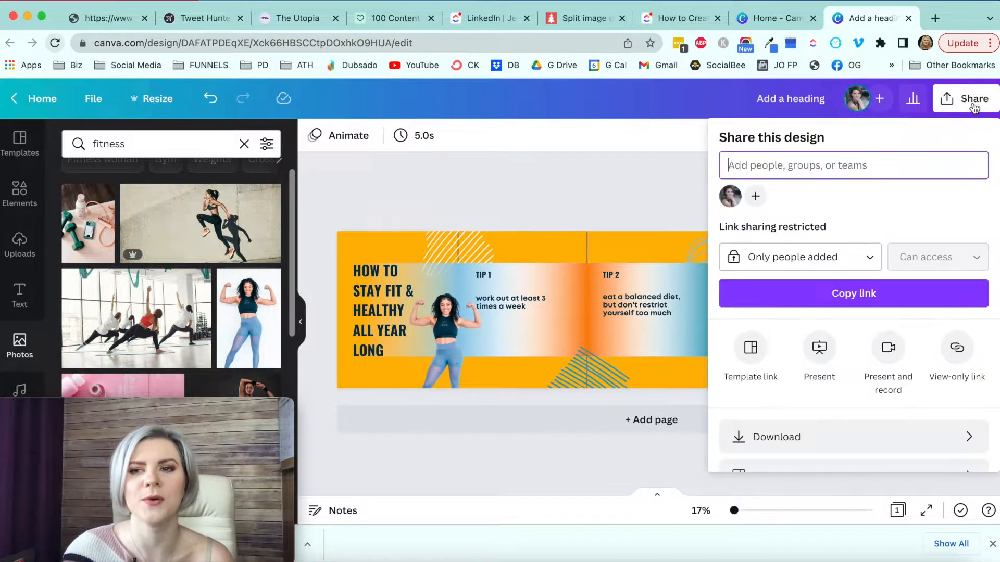
left_click(921, 435)
left_click(830, 387)
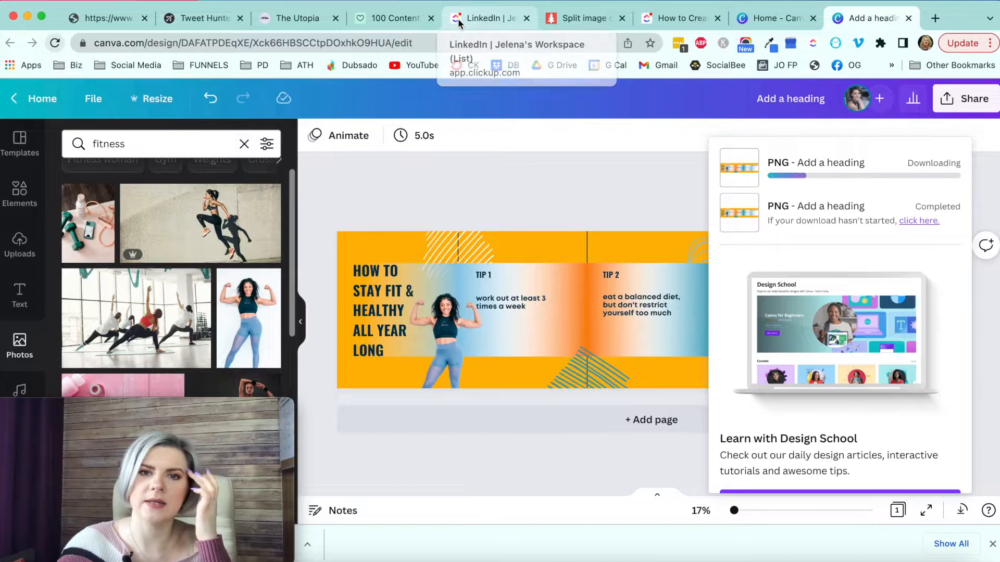
Switch to the PineTools Split Image page and load Add a heading (1).png from Downloads as the input image.
left_click(579, 18)
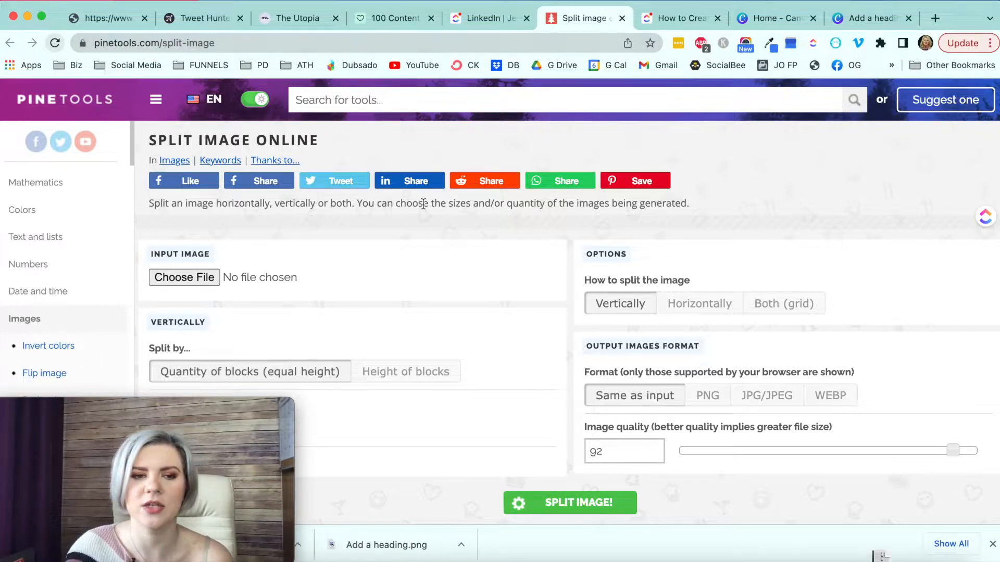
left_click(200, 282)
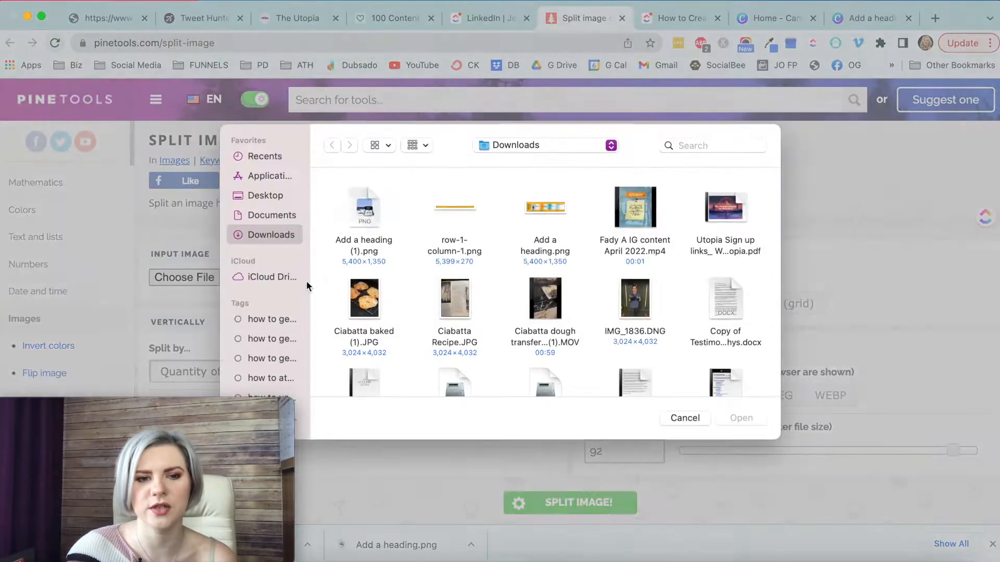
double_click(359, 208)
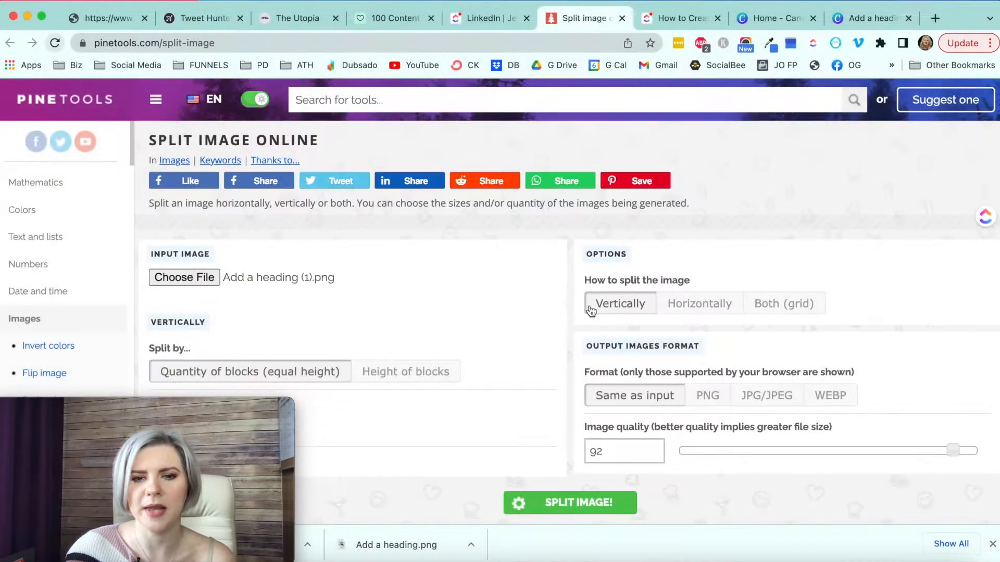
scroll(562, 306, "down", 3)
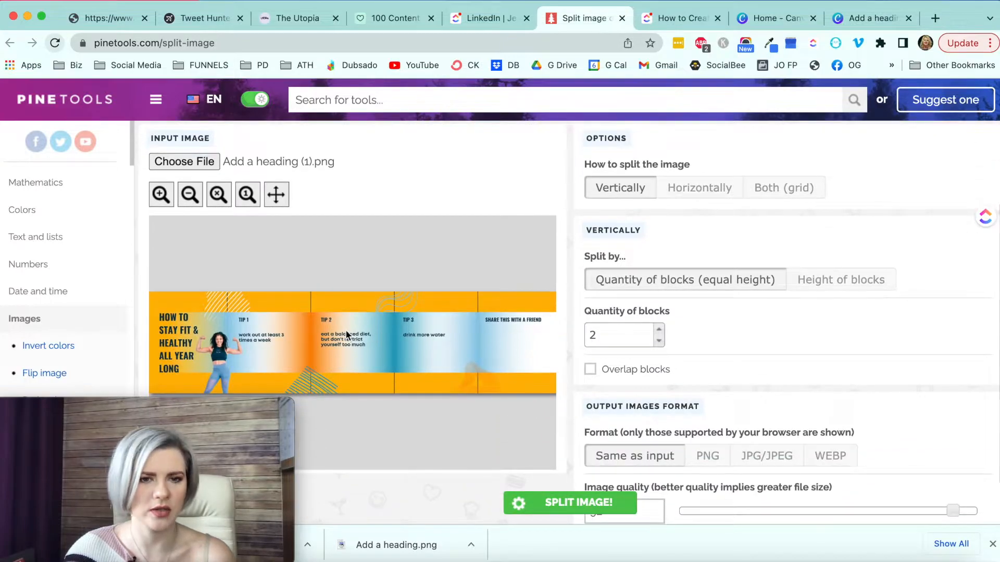
scroll(482, 281, "up", 1)
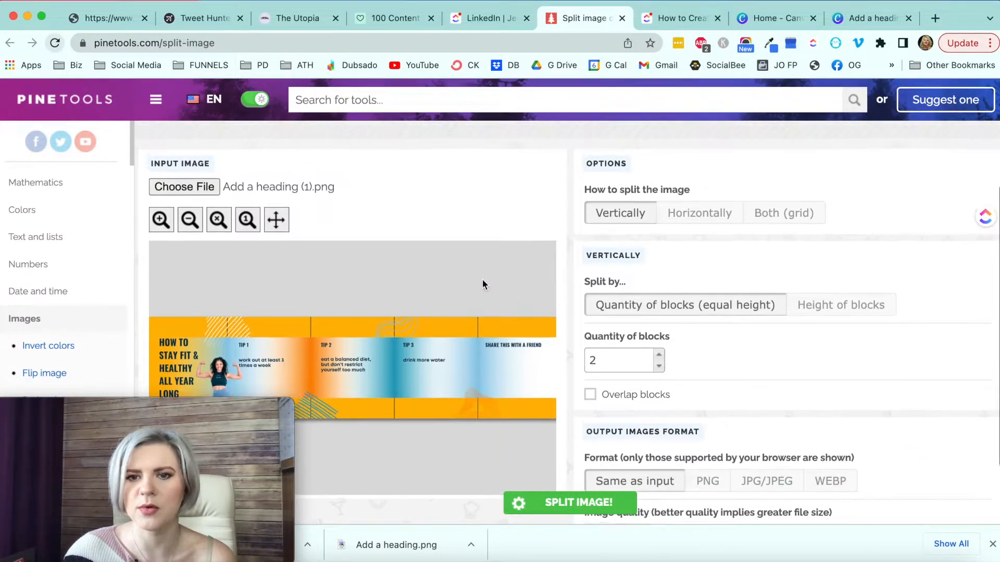
scroll(482, 284, "up", 2)
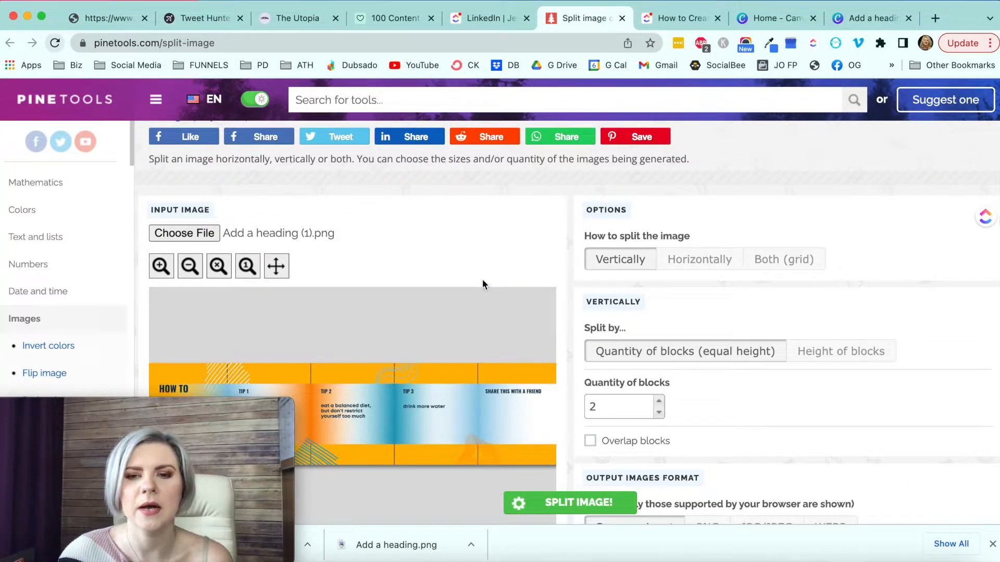
Split the image horizontally by width of blocks, with each block 1080 px wide.
left_click(688, 268)
scroll(686, 266, "down", 5)
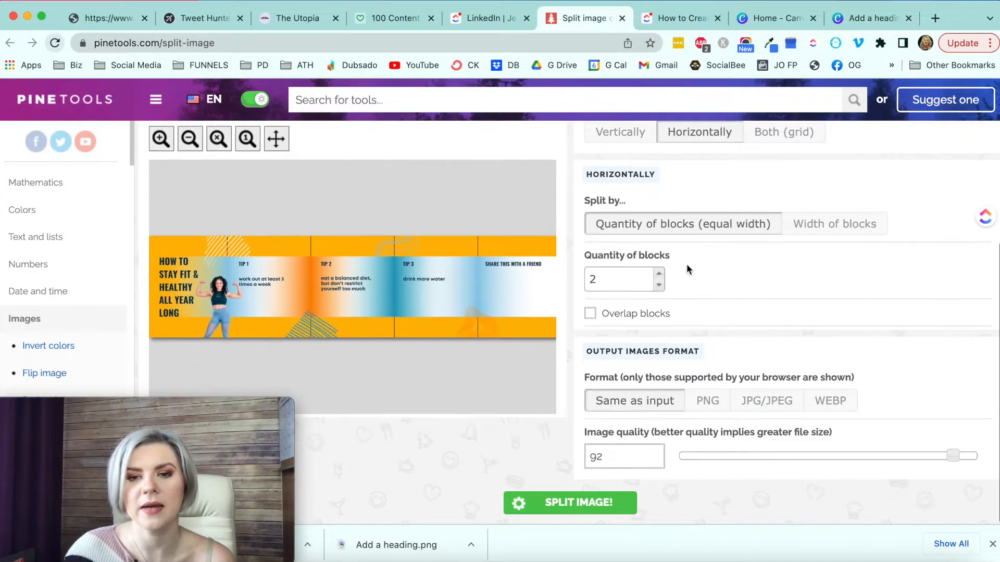
left_click(822, 225)
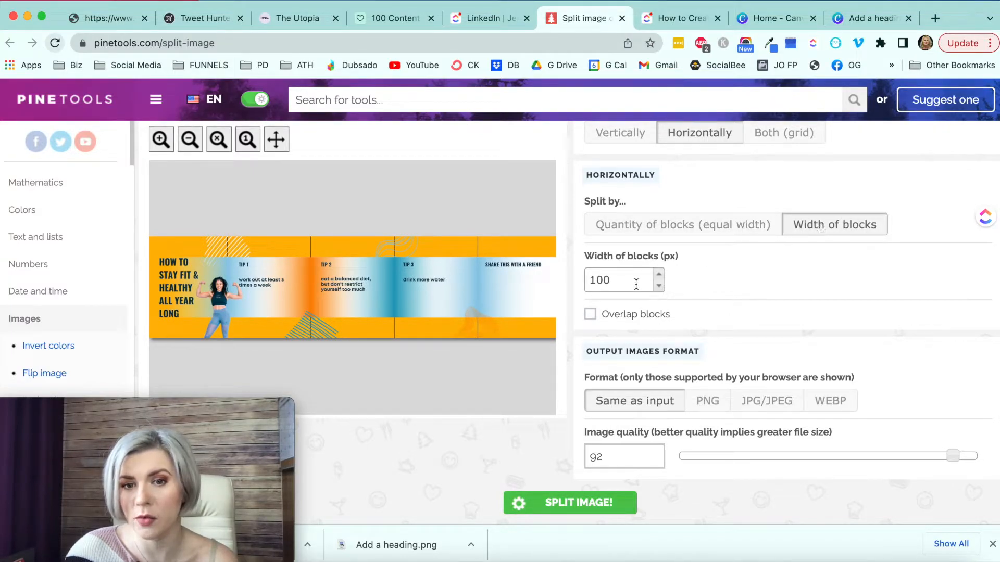
left_click_drag(629, 281, 561, 286)
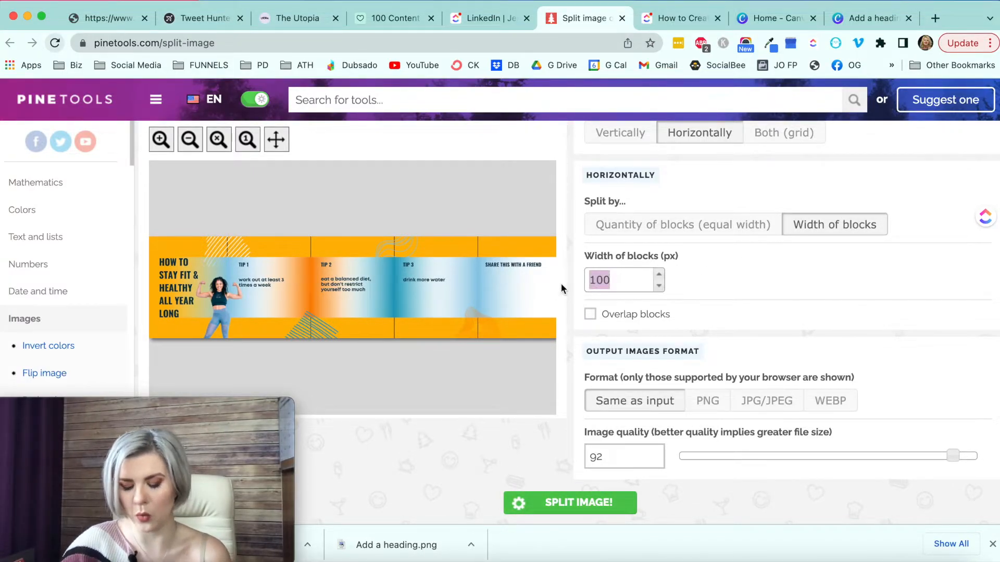
type("1080")
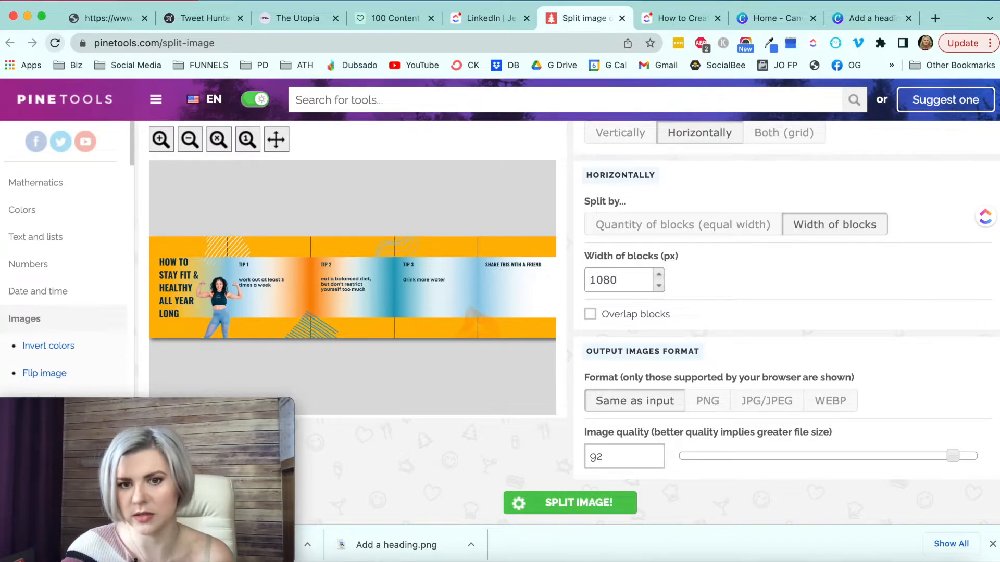
left_click(573, 502)
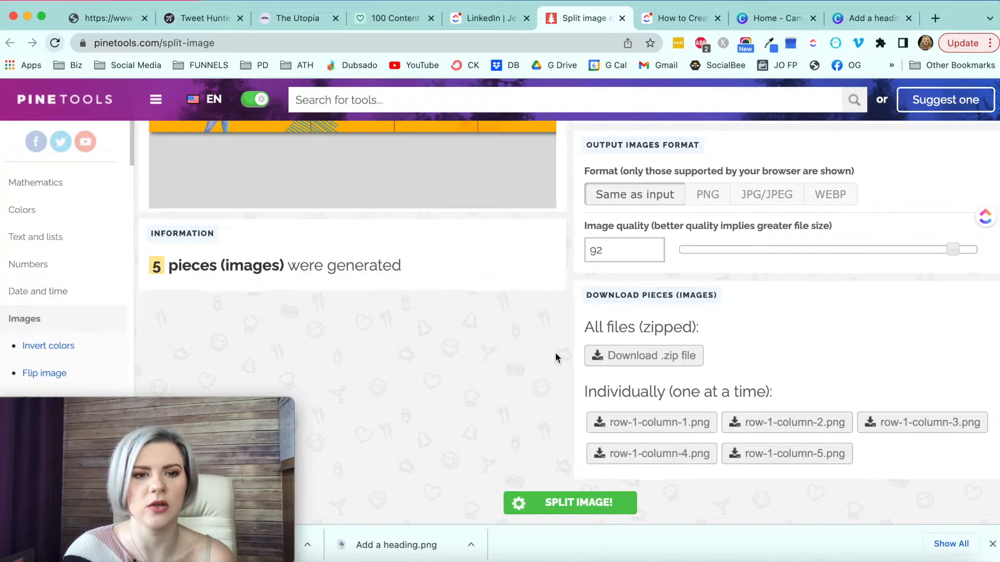
Download the first split piece, row-1-column-1.png, individually.
left_click(660, 423)
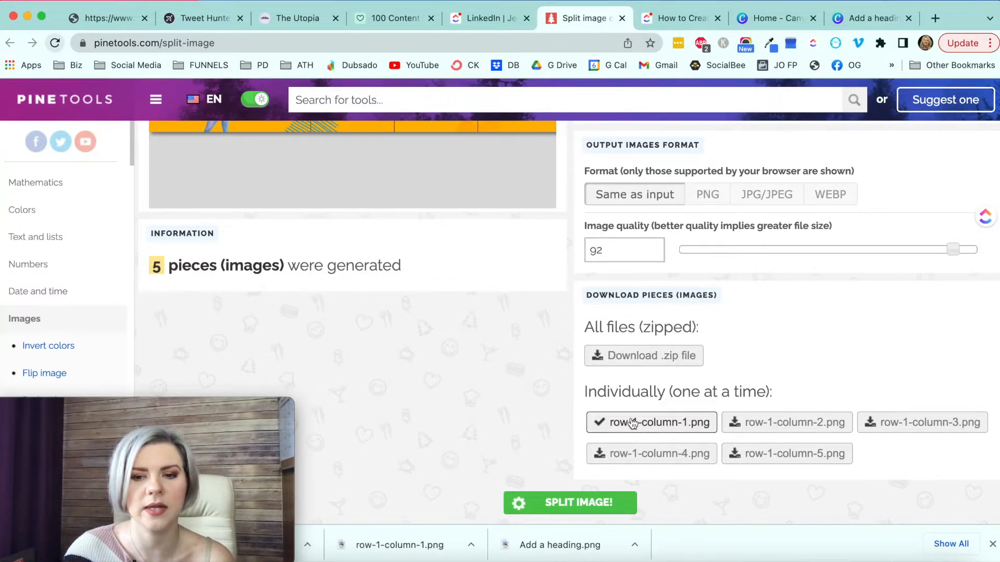
left_click_drag(239, 404, 531, 403)
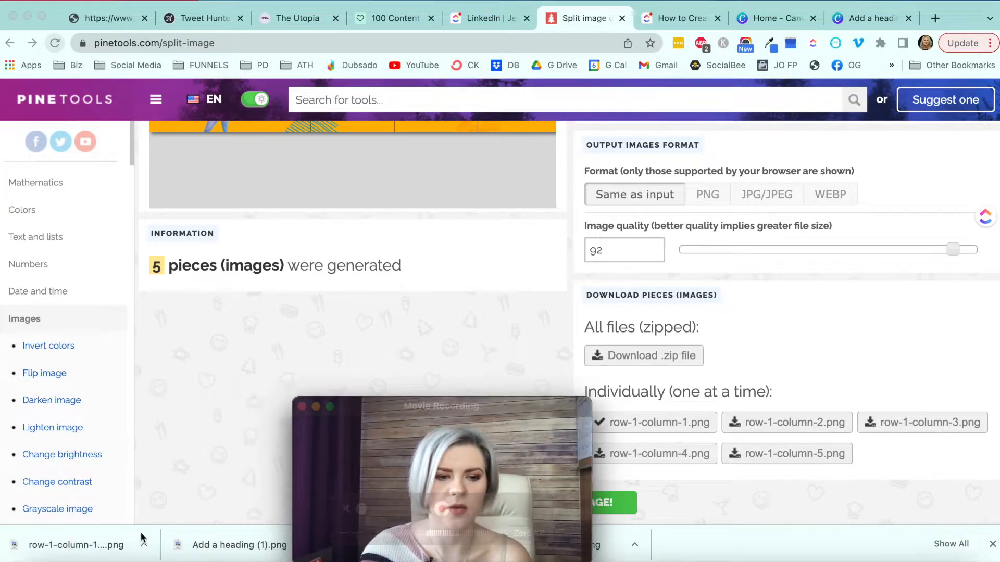
Open the downloaded row-1-column-1.png, then download the second piece, row-1-column-2.png, and open it as well.
left_click(85, 545)
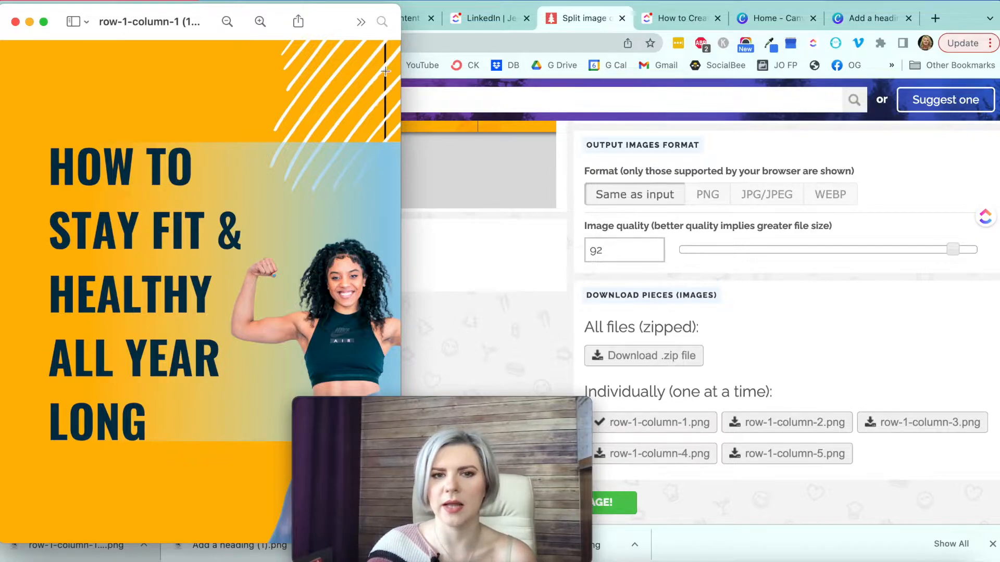
left_click(770, 421)
left_click(795, 425)
left_click(87, 551)
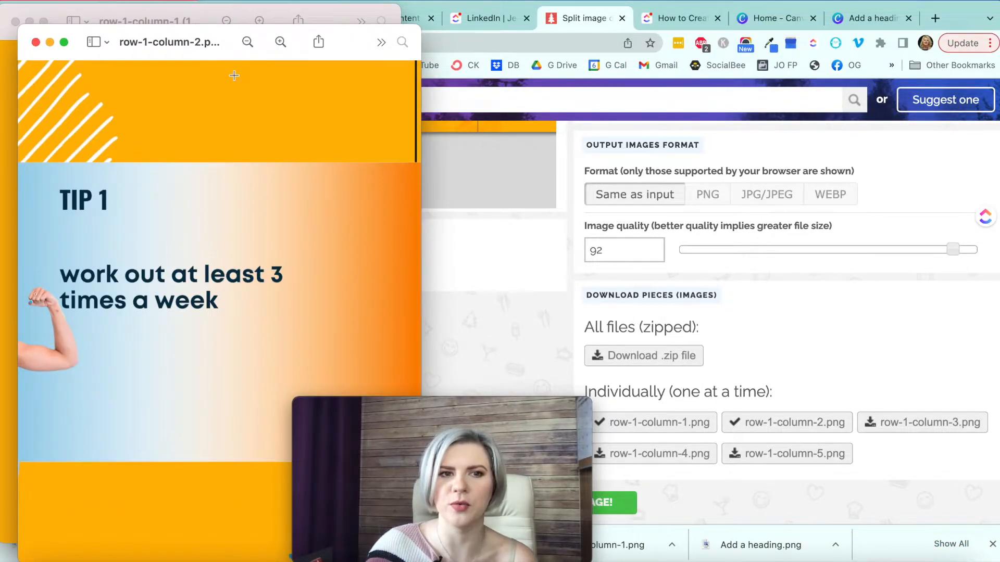
Place the row-1-column-2.png preview beside the first piece to check the seamless transition, and close both previews.
left_click_drag(233, 42, 611, 39)
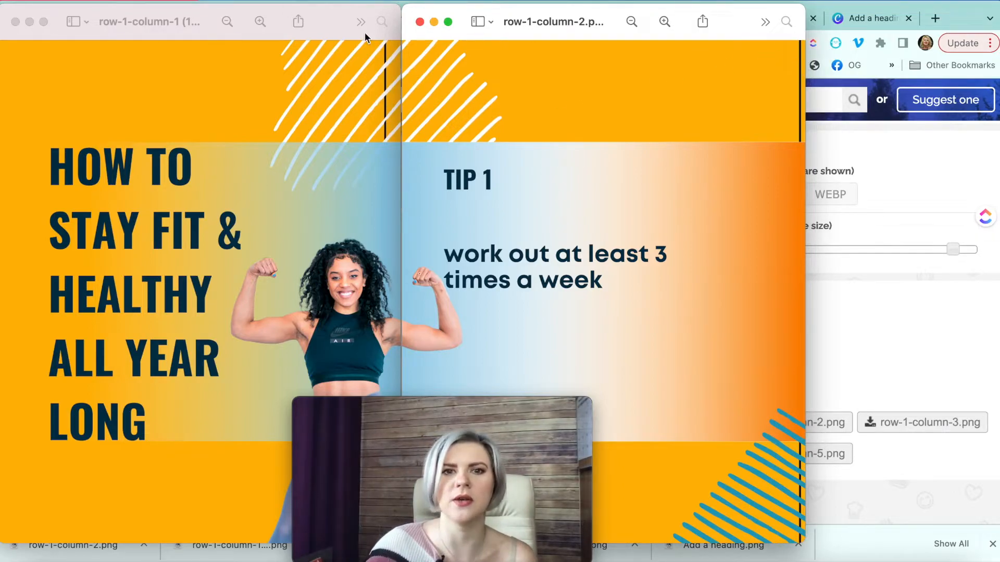
left_click(420, 22)
left_click(16, 21)
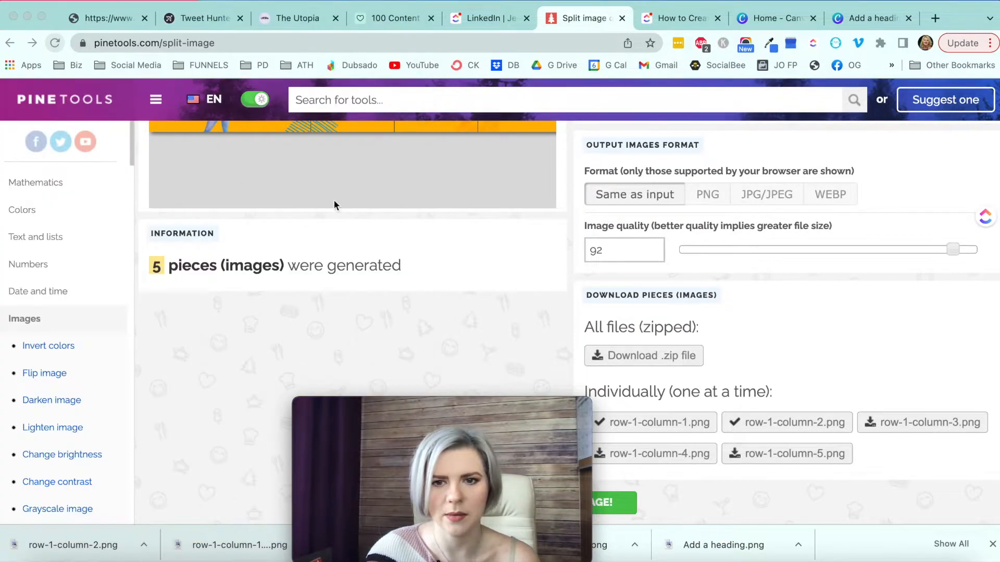
Split the image again horizontally by quantity of blocks, using 5 blocks of equal width.
scroll(591, 223, "up", 3)
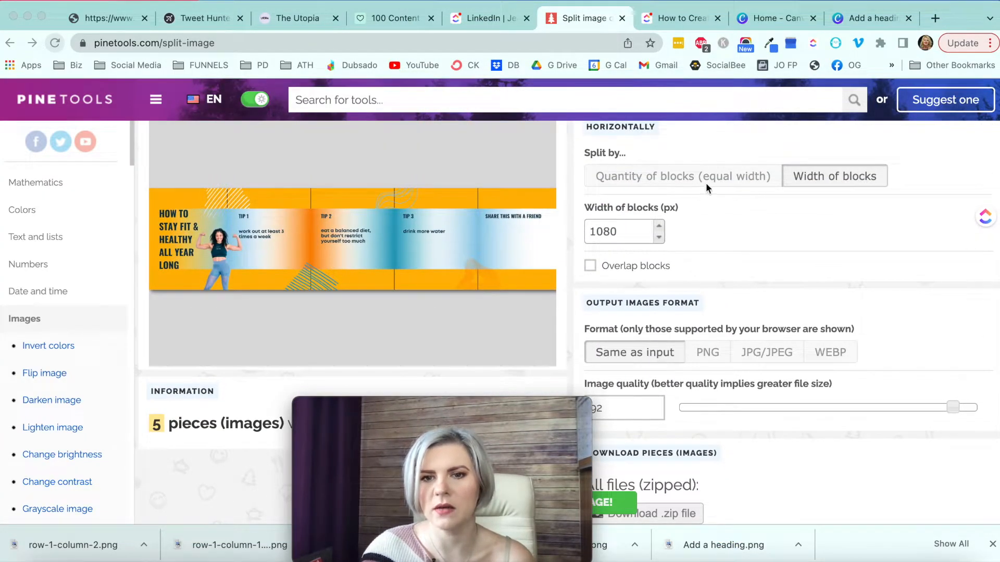
left_click(694, 182)
key("BackSpace")
type("5")
scroll(701, 242, "down", 3)
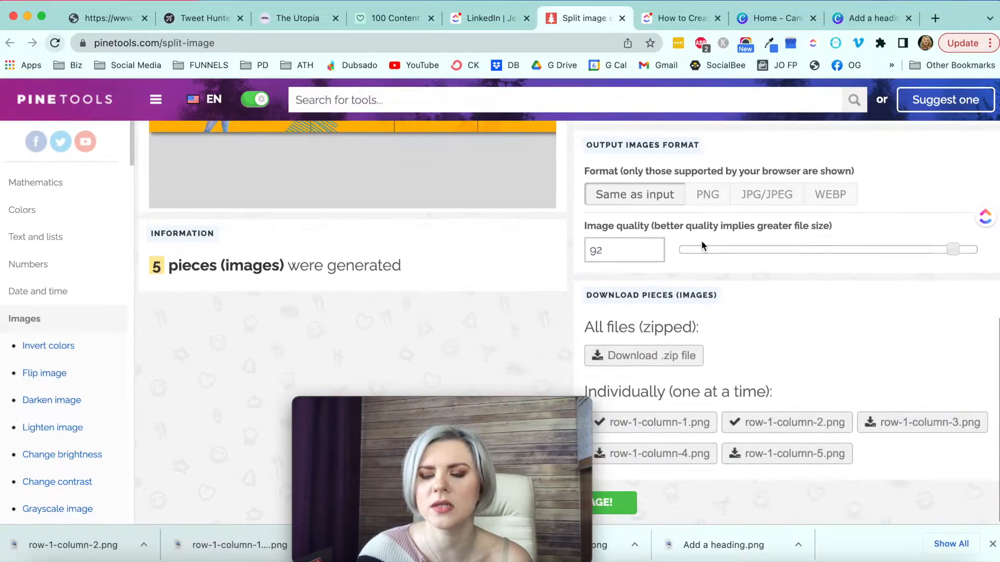
scroll(648, 234, "up", 1)
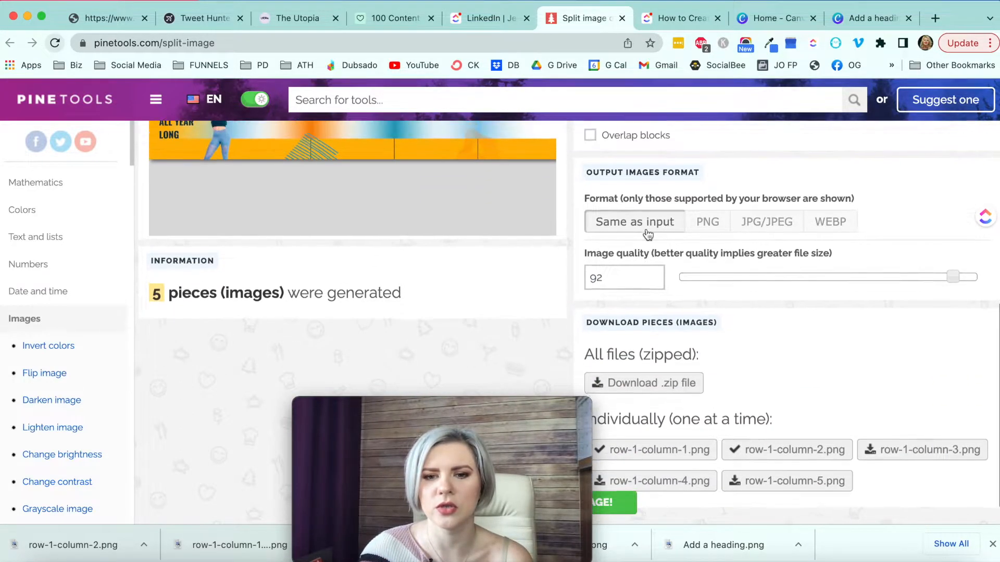
scroll(648, 234, "up", 2)
scroll(754, 229, "down", 3)
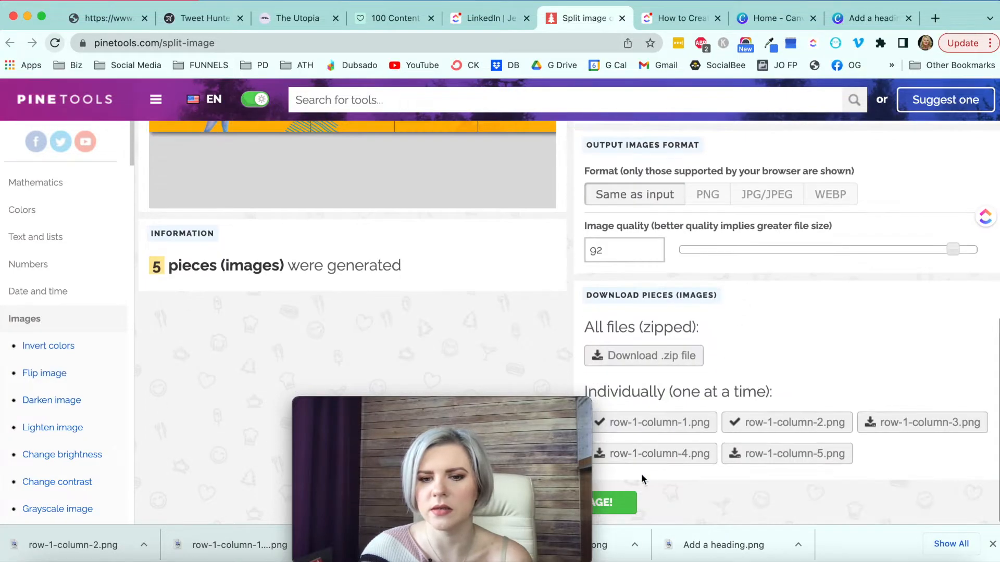
left_click(614, 502)
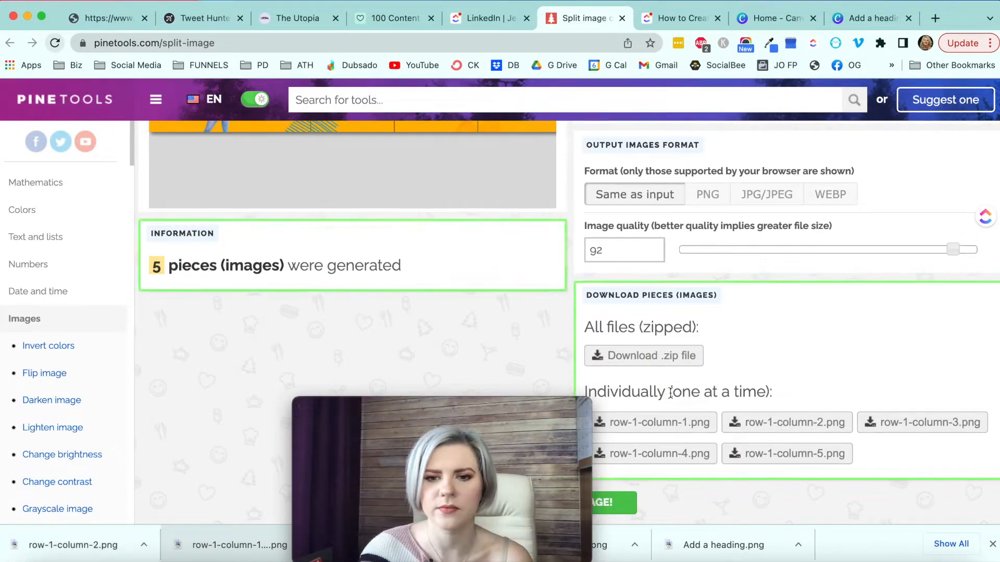
Download row-1-column-1.png from the new split, check it in a preview, and close the preview.
left_click(615, 422)
left_click(76, 539)
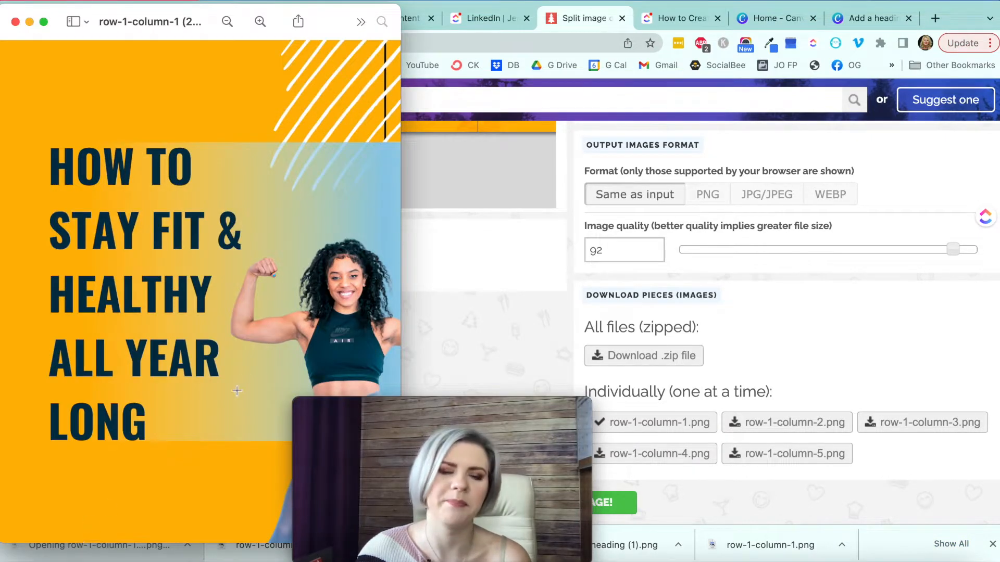
left_click(16, 23)
Switch to the carousel design in Canva and duplicate its page.
left_click_drag(547, 409, 221, 414)
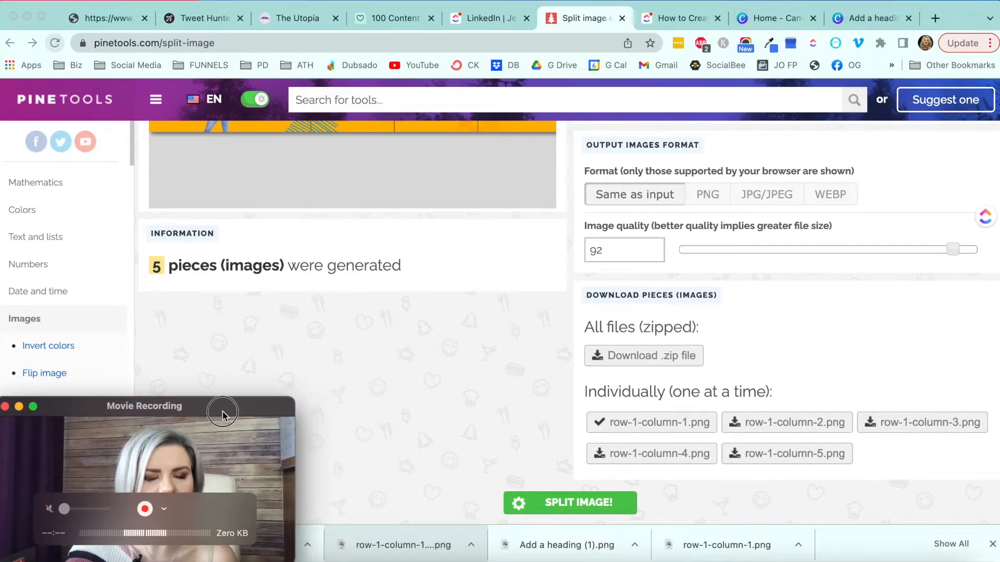
left_click(857, 21)
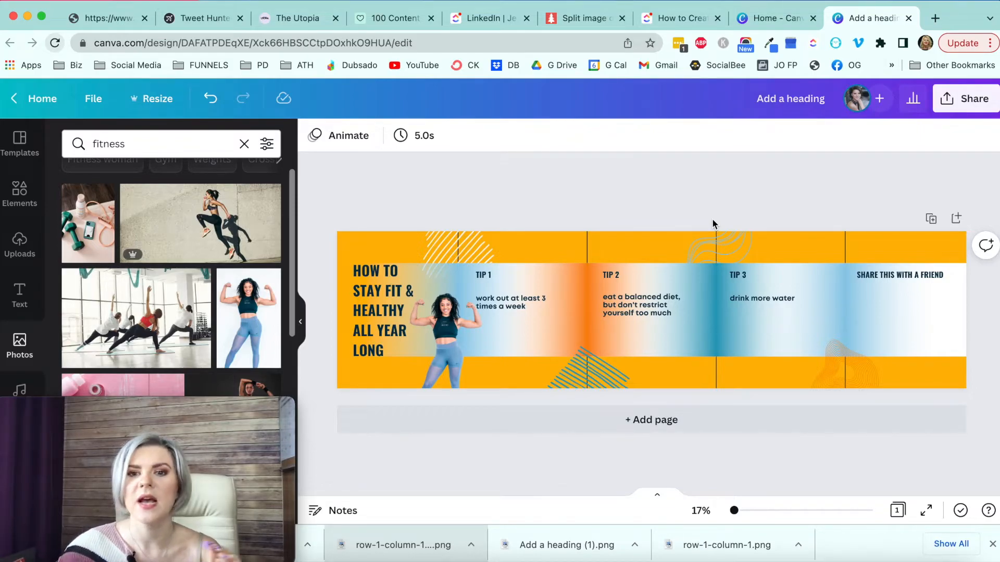
left_click(931, 219)
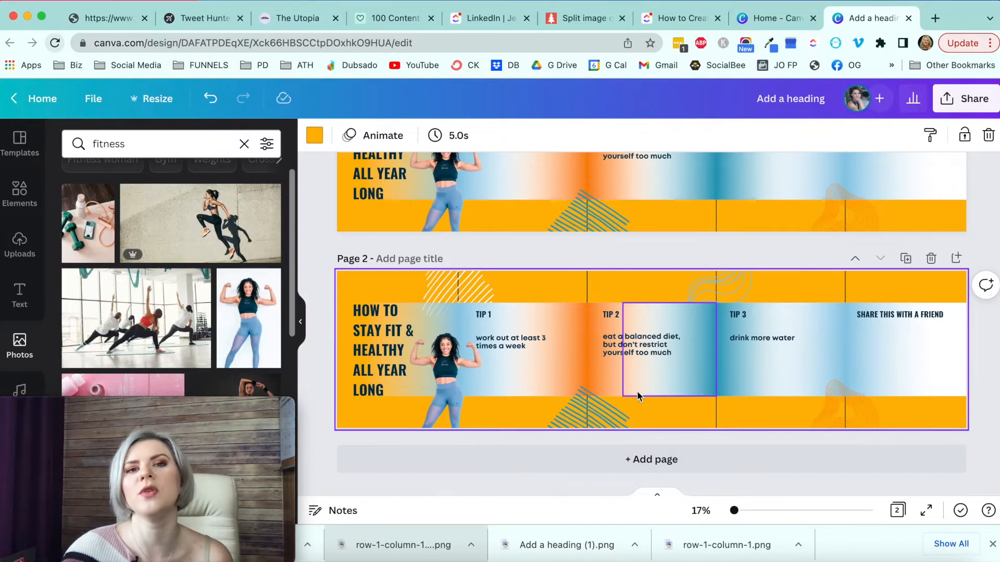